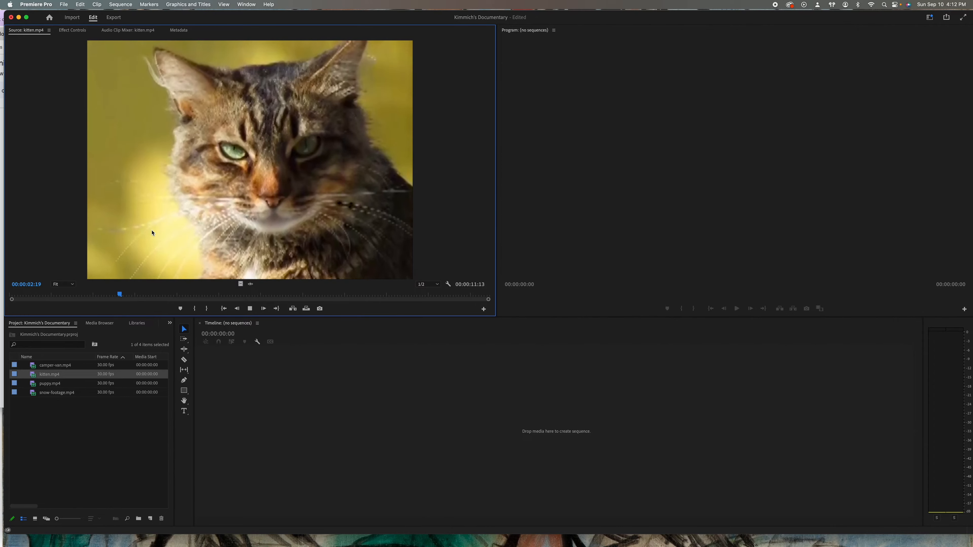
Step: Mark the In point of the kitten.mp4 source clip at 00:00:04:11 and its Out point at 00:00:07:27
{"action": "key", "text": "space"}
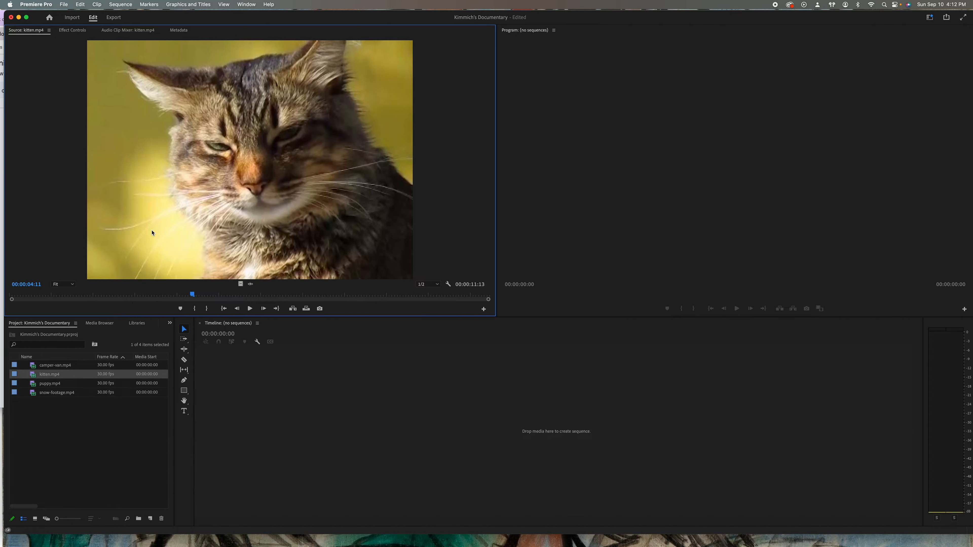
{"action": "key", "text": "i"}
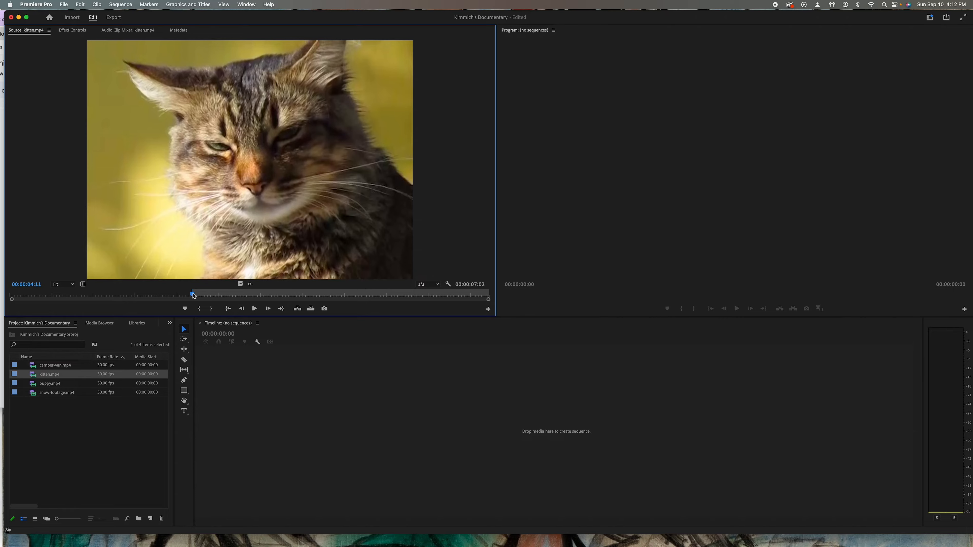
{"action": "key", "text": "space"}
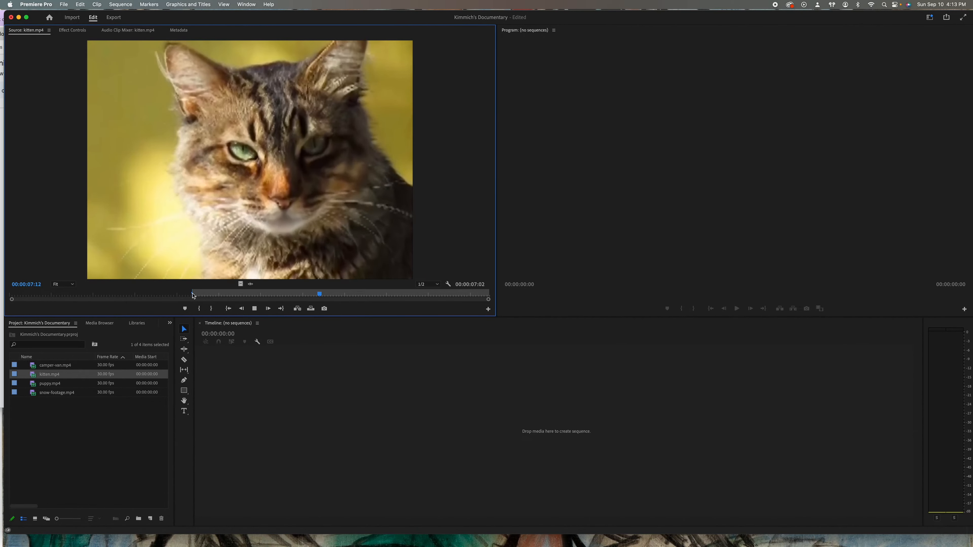
{"action": "key", "text": "space"}
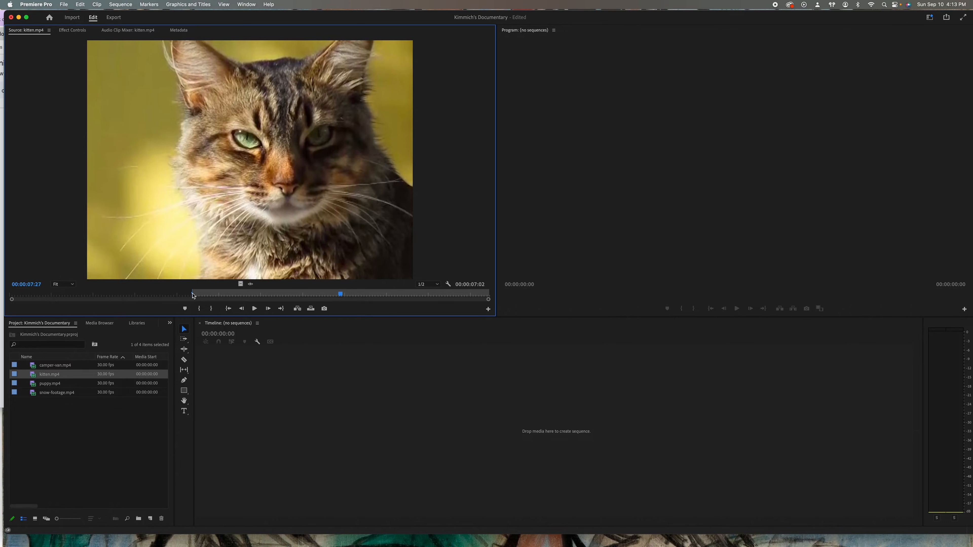
{"action": "key", "text": "o"}
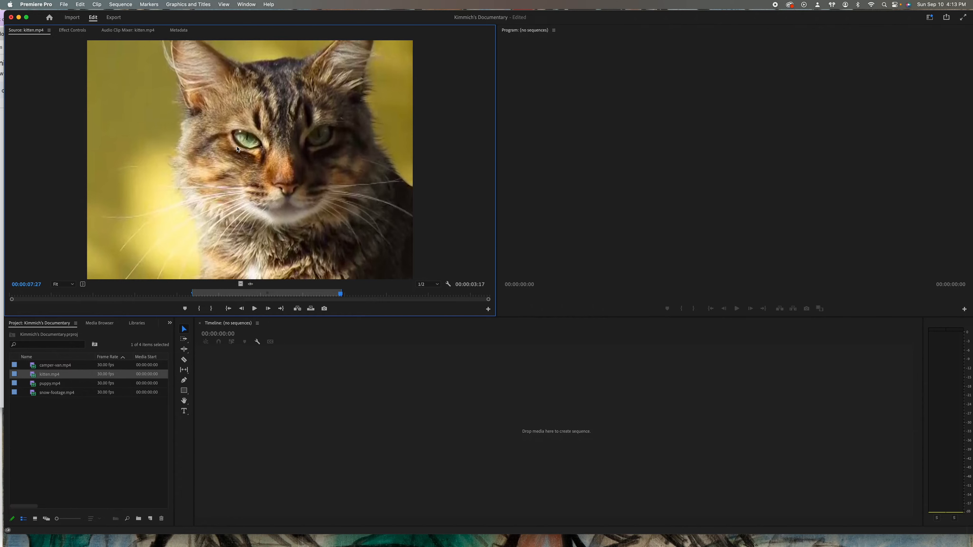
Step: Create a sequence from the marked kitten.mp4 range in the empty timeline and play it from the start
{"action": "left_click_drag", "start_coordinate": [238, 150], "coordinate": [307, 428]}
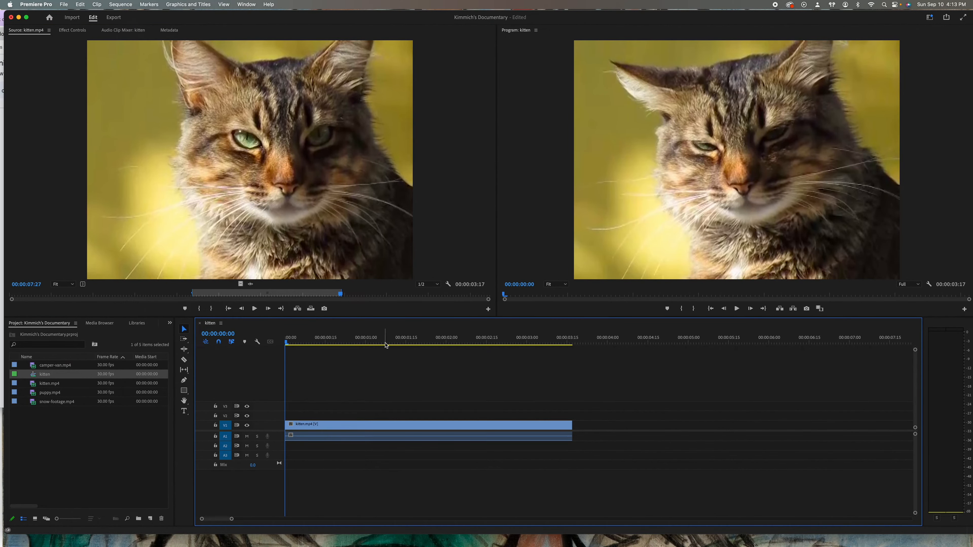
{"action": "left_click_drag", "start_coordinate": [396, 340], "coordinate": [259, 344]}
{"action": "key", "text": "space"}
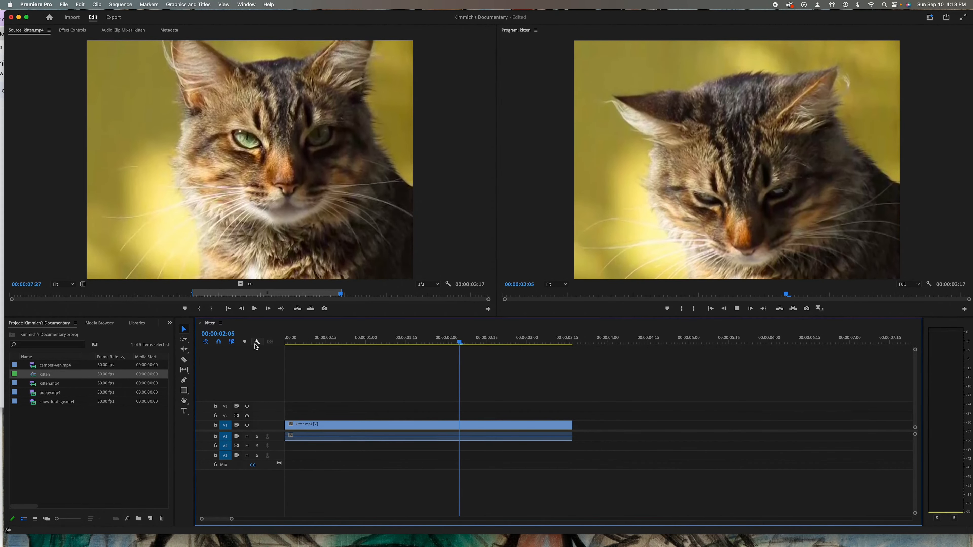
{"action": "key", "text": "space"}
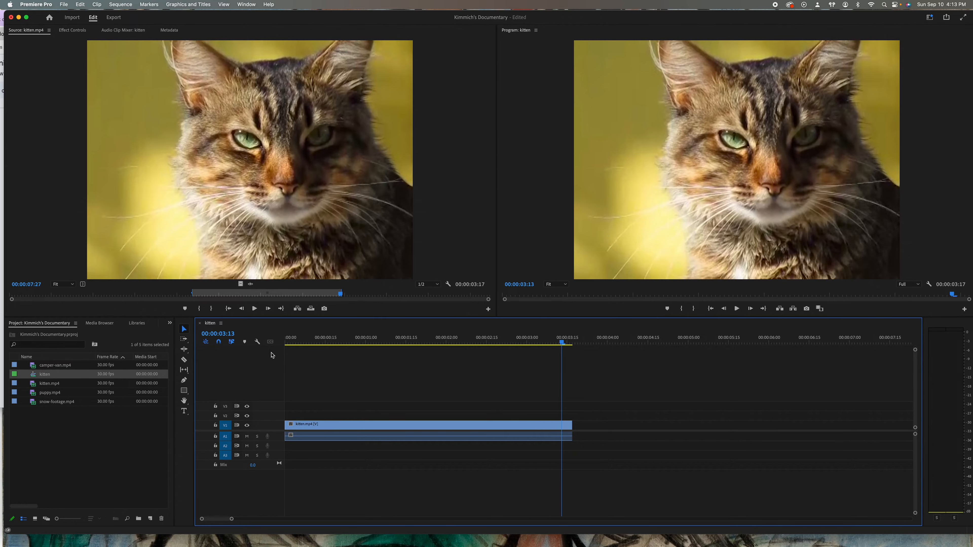
Step: Open puppy.mp4 in the source monitor and mark its In point at 00:00:01:24 and Out point at 00:00:06:07
{"action": "double_click", "coordinate": [14, 394]}
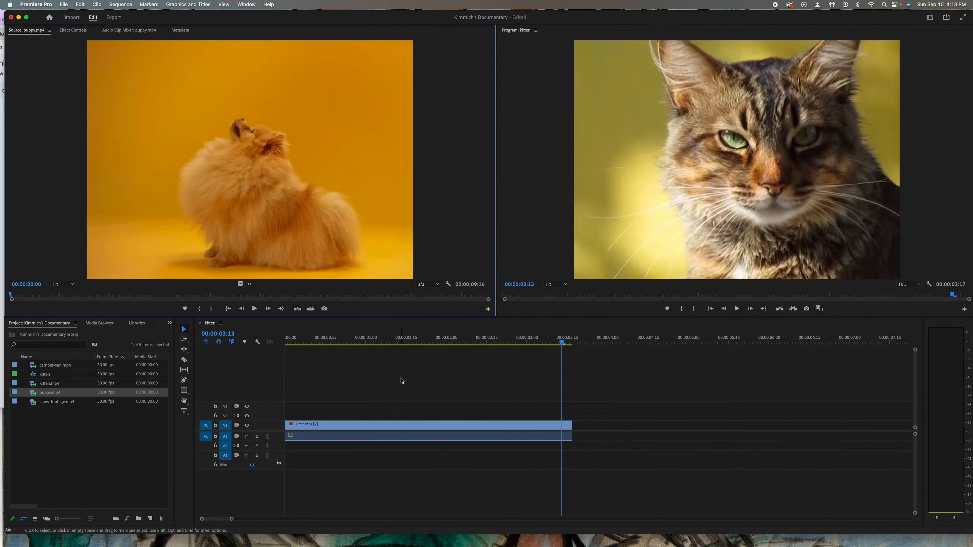
{"action": "left_click_drag", "start_coordinate": [562, 342], "coordinate": [573, 344]}
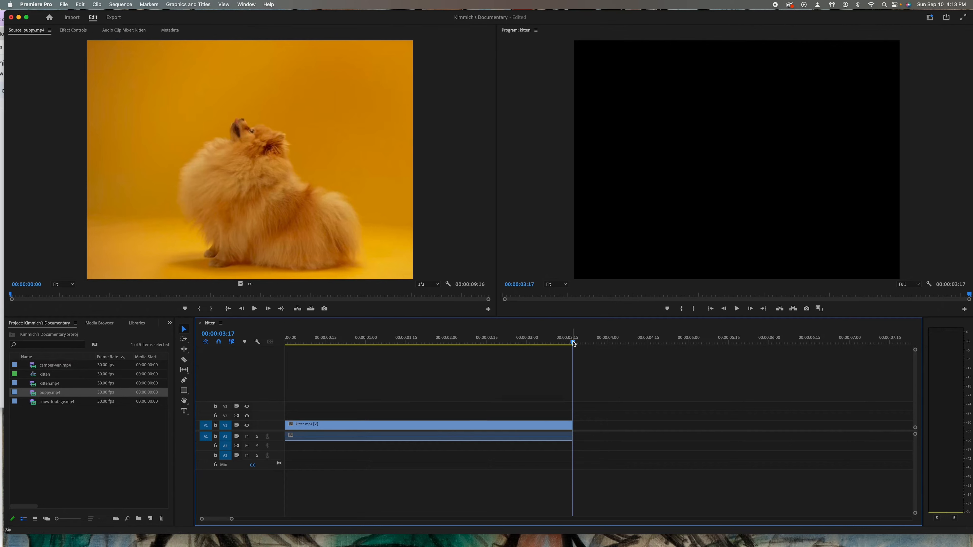
{"action": "left_click", "coordinate": [188, 137]}
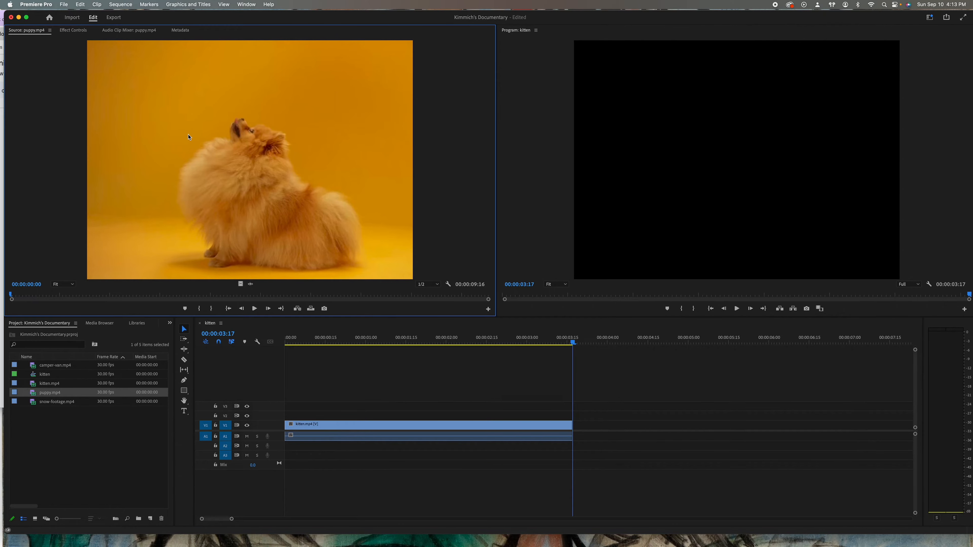
{"action": "key", "text": "space"}
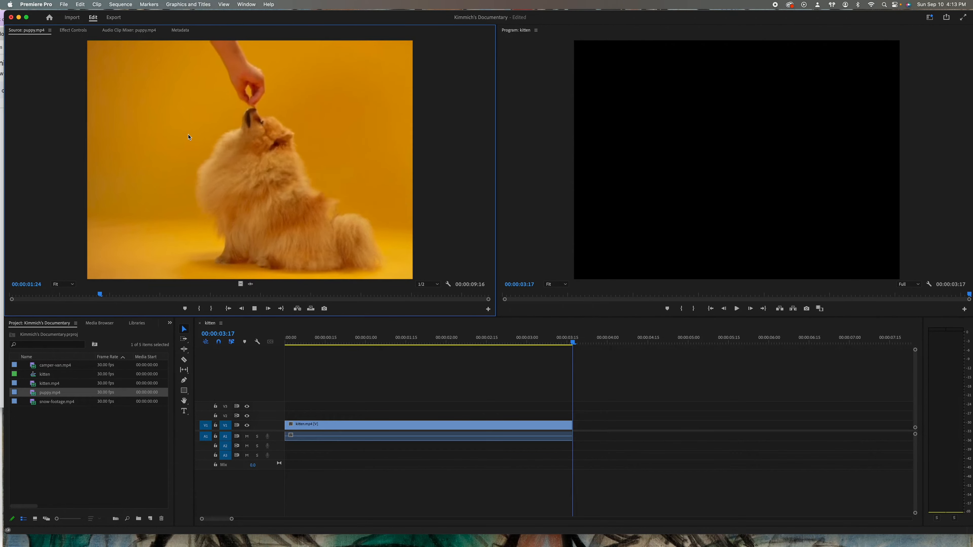
{"action": "key", "text": "i"}
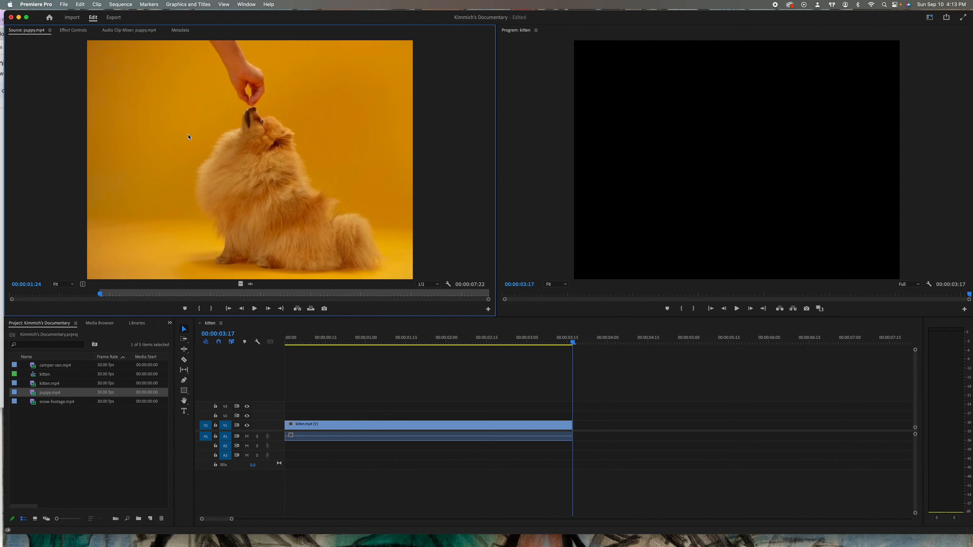
{"action": "key", "text": "space"}
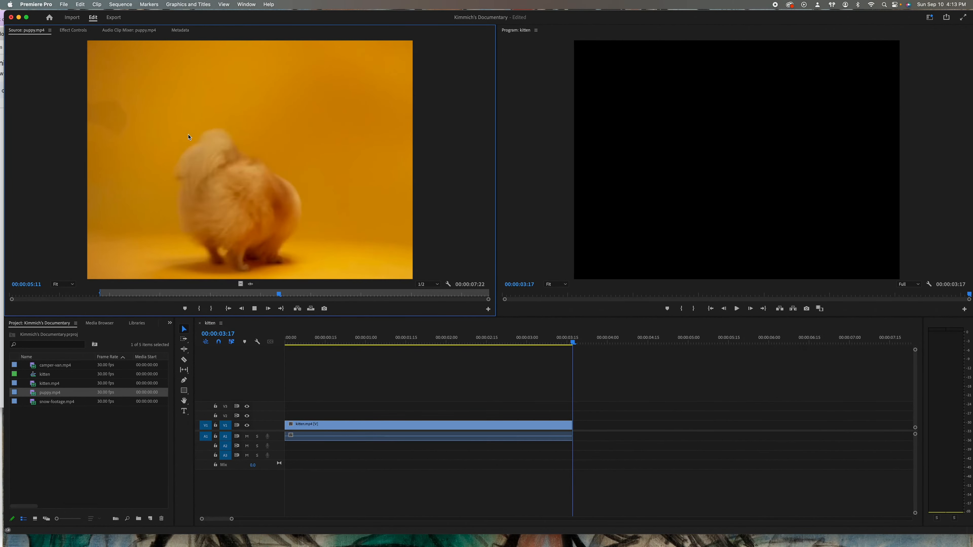
{"action": "key", "text": "space"}
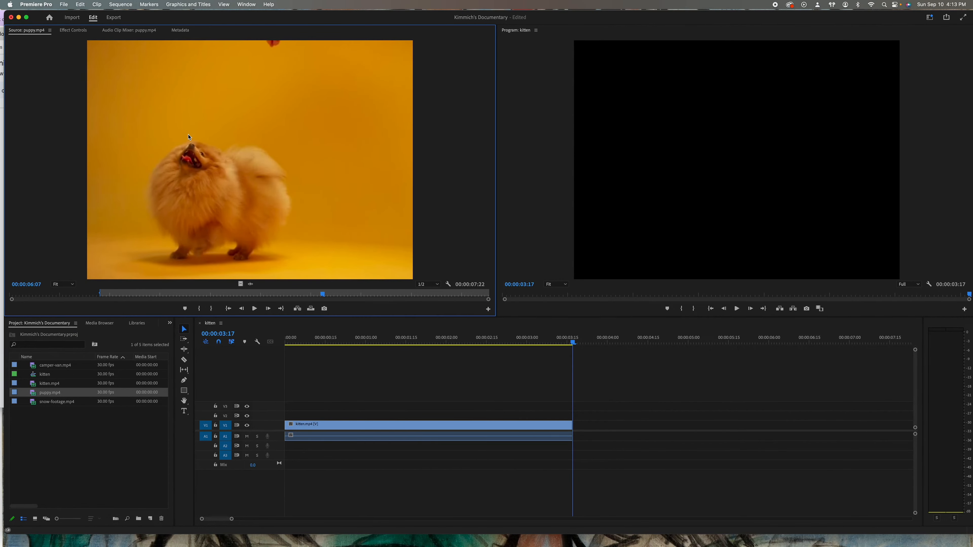
{"action": "key", "text": "o"}
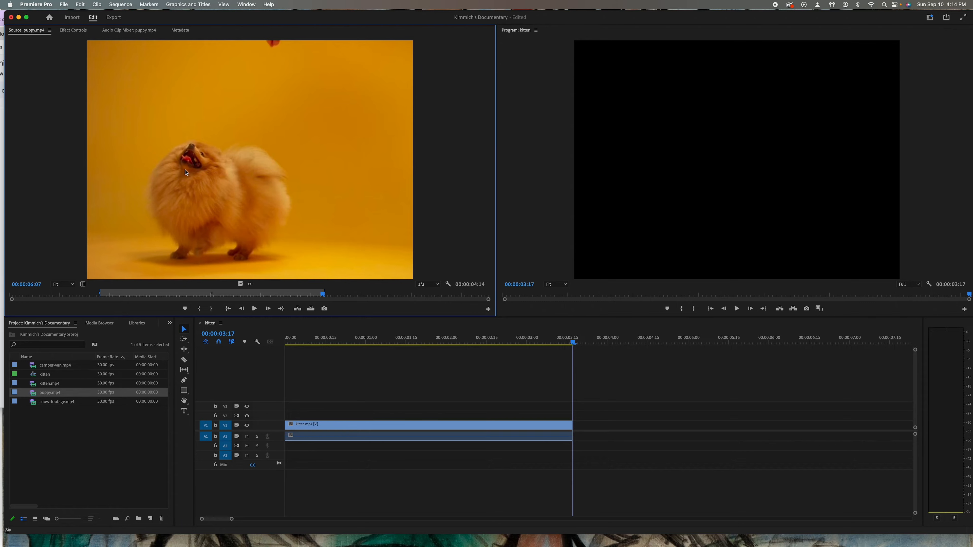
Step: Place the marked puppy.mp4 range on V1 directly after the kitten clip and play back across the cut
{"action": "left_click_drag", "start_coordinate": [250, 153], "coordinate": [573, 424]}
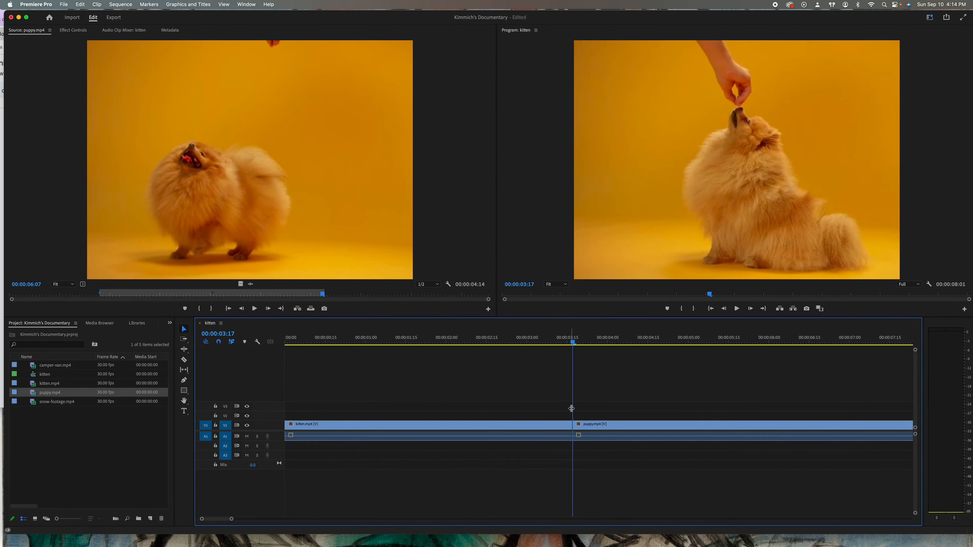
{"action": "left_click", "coordinate": [495, 341]}
{"action": "key", "text": "space"}
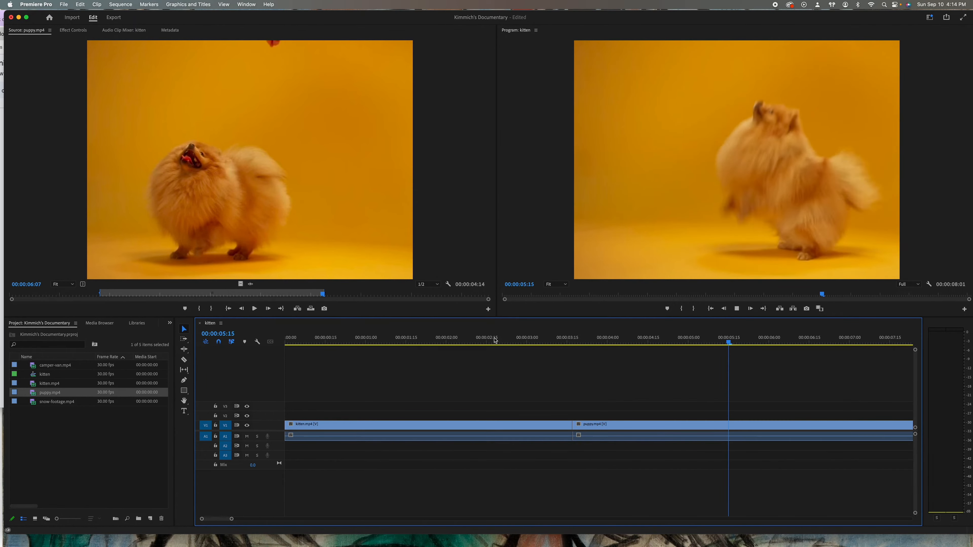
{"action": "key", "text": "space"}
{"action": "key", "text": "minus"}
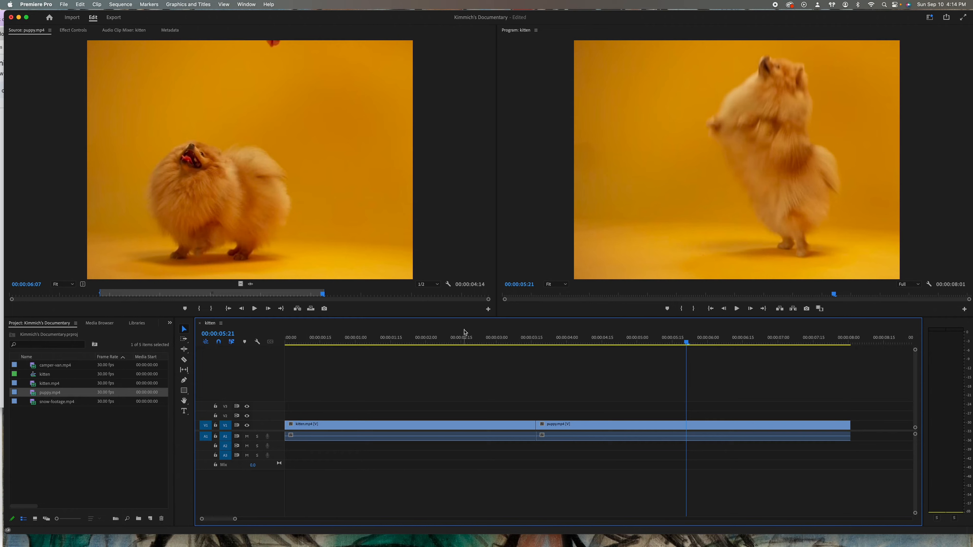
Step: Split the puppy.mp4 clip in the sequence at 00:00:04:15 with the Razor tool
{"action": "left_click_drag", "start_coordinate": [505, 341], "coordinate": [602, 344]}
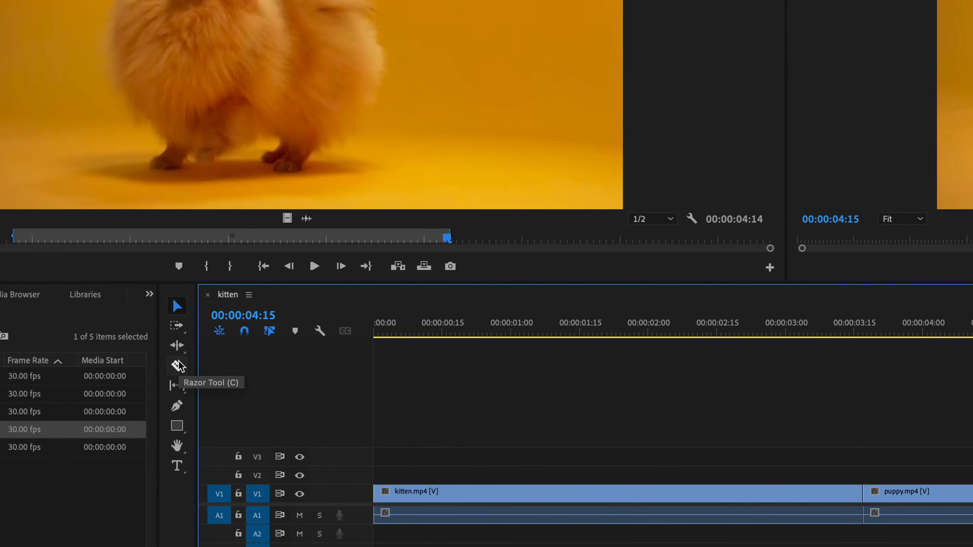
{"action": "left_click", "coordinate": [180, 367]}
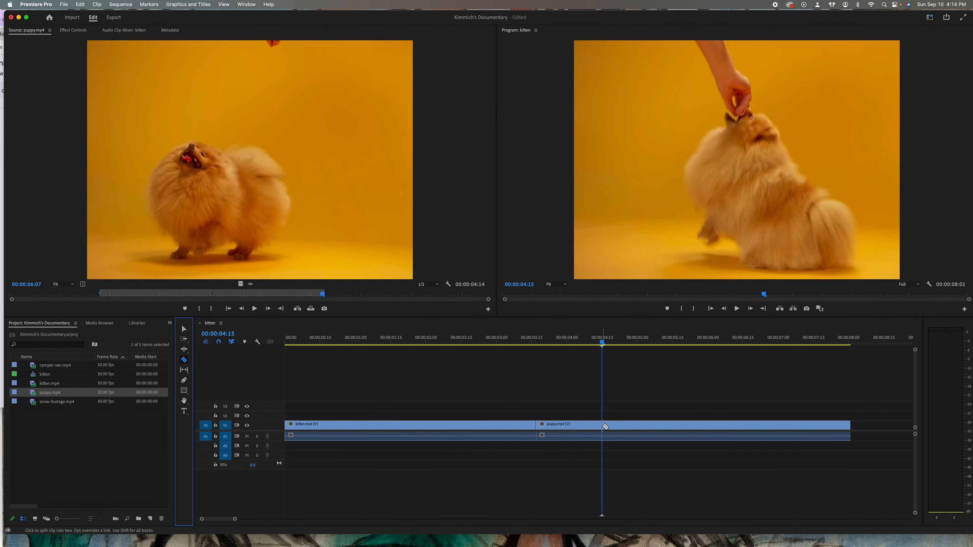
{"action": "left_click", "coordinate": [566, 426]}
{"action": "key", "text": "super+z"}
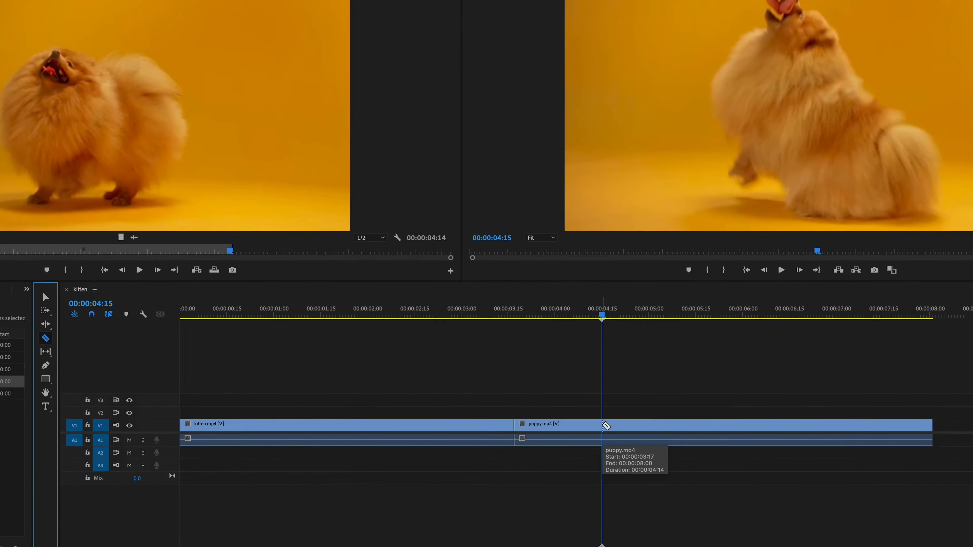
{"action": "left_click", "coordinate": [604, 426]}
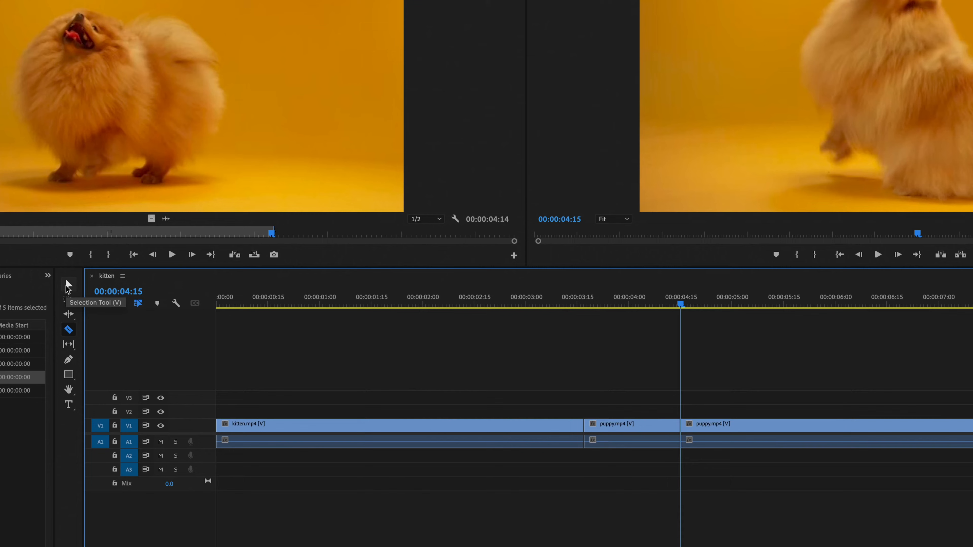
Step: Delete the short first puppy.mp4 segment between the kitten clip and the split point
{"action": "left_click", "coordinate": [66, 286]}
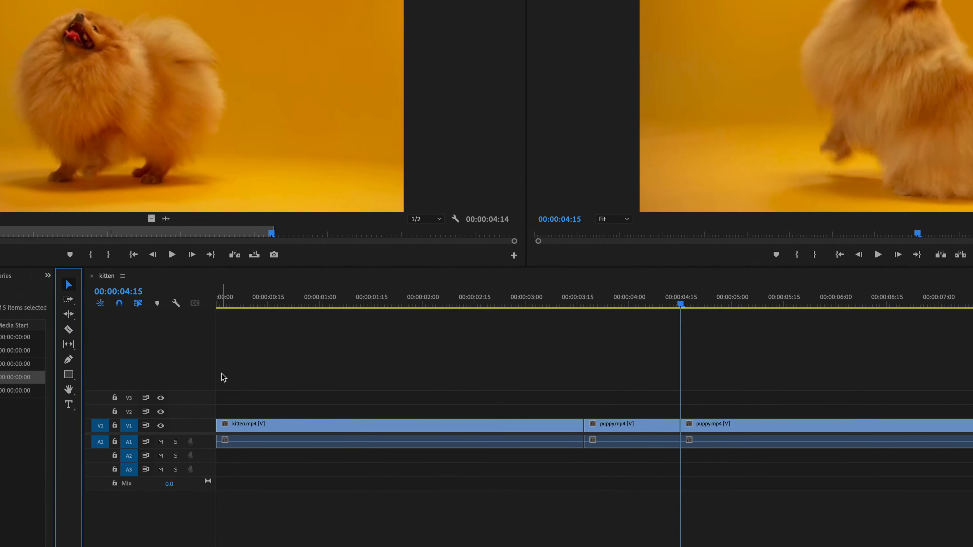
{"action": "left_click", "coordinate": [628, 425]}
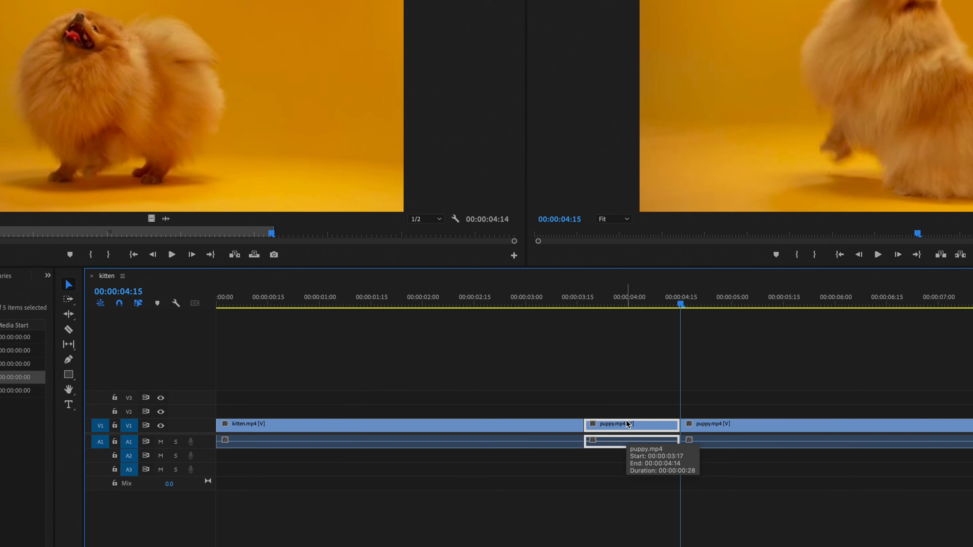
{"action": "key", "text": "Delete"}
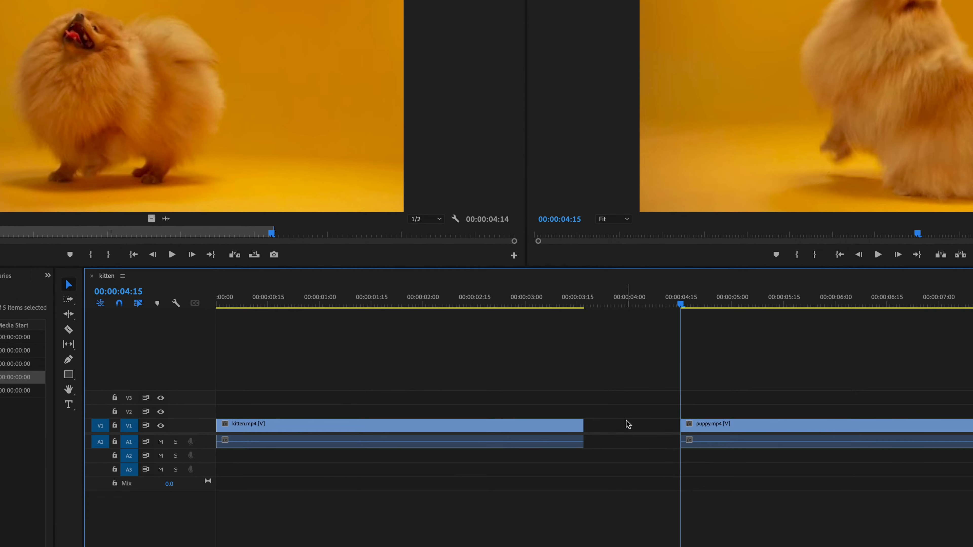
Step: Close the gap between the kitten and puppy clips and play the sequence across the join
{"action": "left_click_drag", "start_coordinate": [566, 298], "coordinate": [544, 311]}
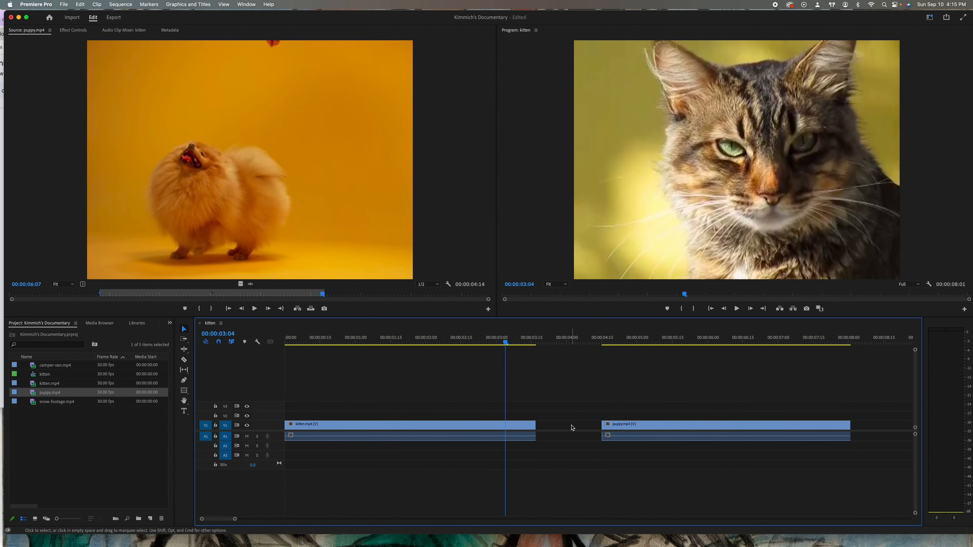
{"action": "left_click", "coordinate": [572, 428]}
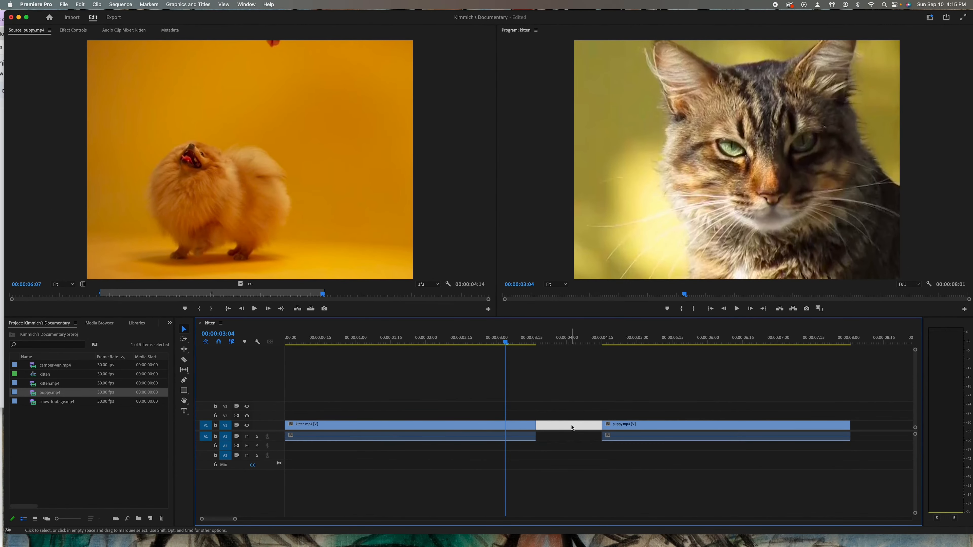
{"action": "key", "text": "Delete"}
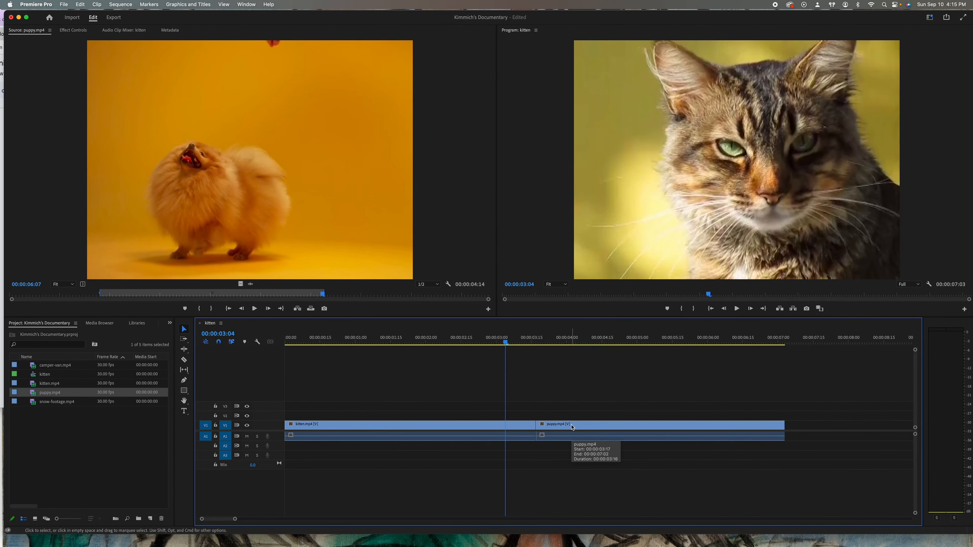
{"action": "key", "text": "space"}
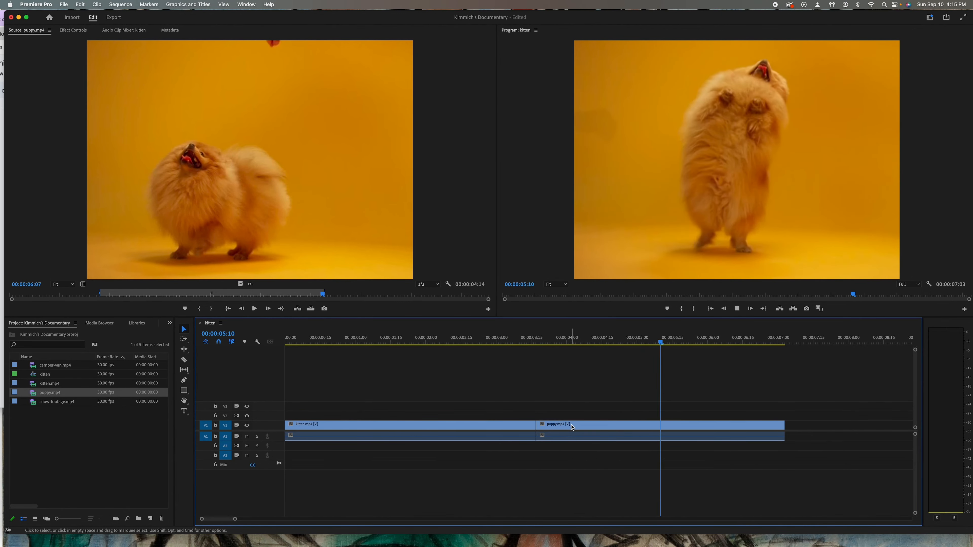
{"action": "key", "text": "space"}
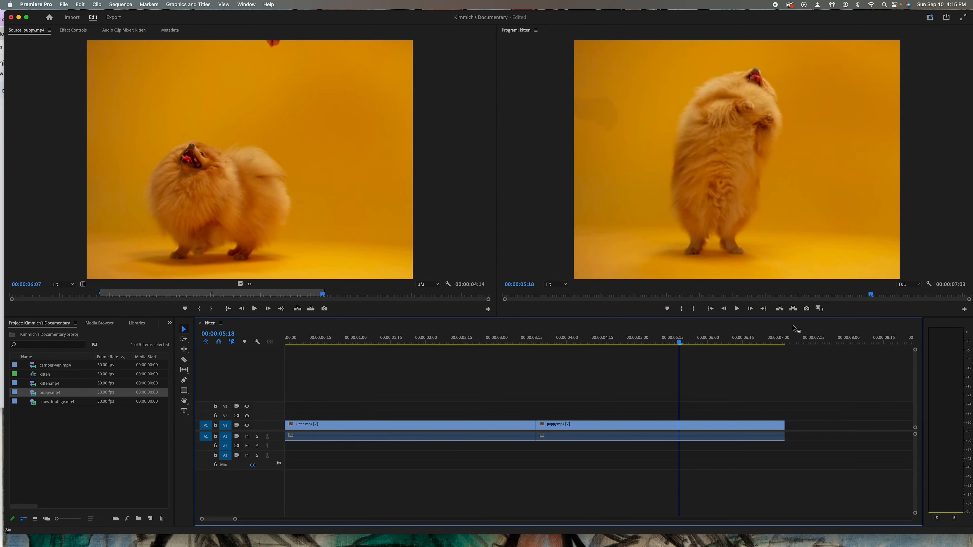
Step: Examine the kitten and puppy clips in the timeline at closer and wider zoom levels, moving the playhead back to 00:00:02:02
{"action": "key", "text": "equal"}
{"action": "key", "text": "equal"}
{"action": "key", "text": "equal"}
{"action": "key", "text": "minus"}
{"action": "key", "text": "minus"}
{"action": "key", "text": "minus"}
{"action": "key", "text": "minus"}
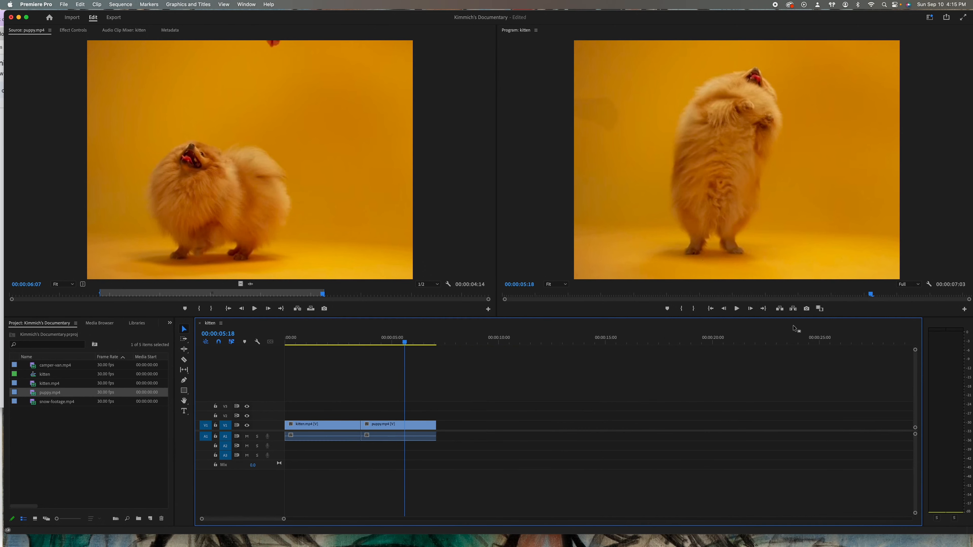
{"action": "key", "text": "equal"}
{"action": "key", "text": "equal"}
{"action": "key", "text": "equal"}
{"action": "key", "text": "equal"}
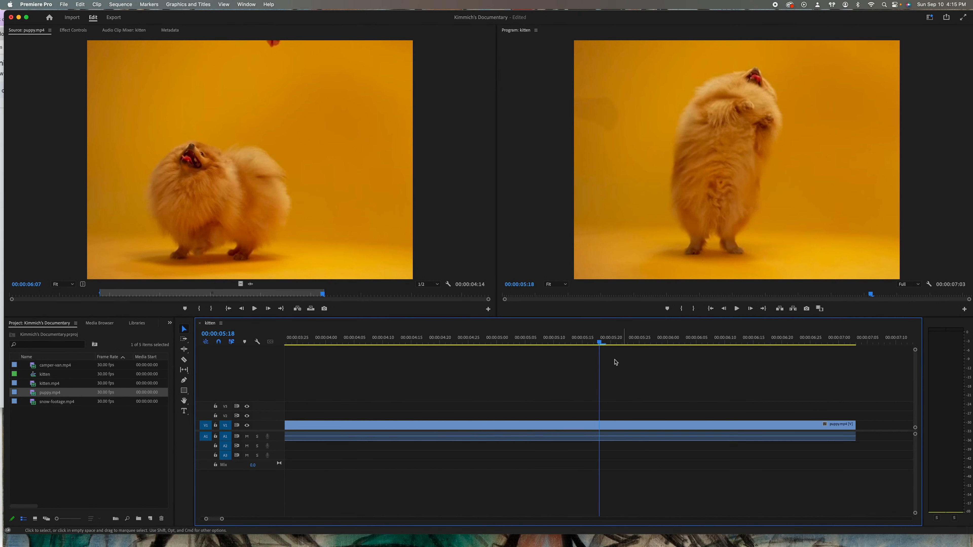
{"action": "left_click_drag", "start_coordinate": [601, 341], "coordinate": [253, 376]}
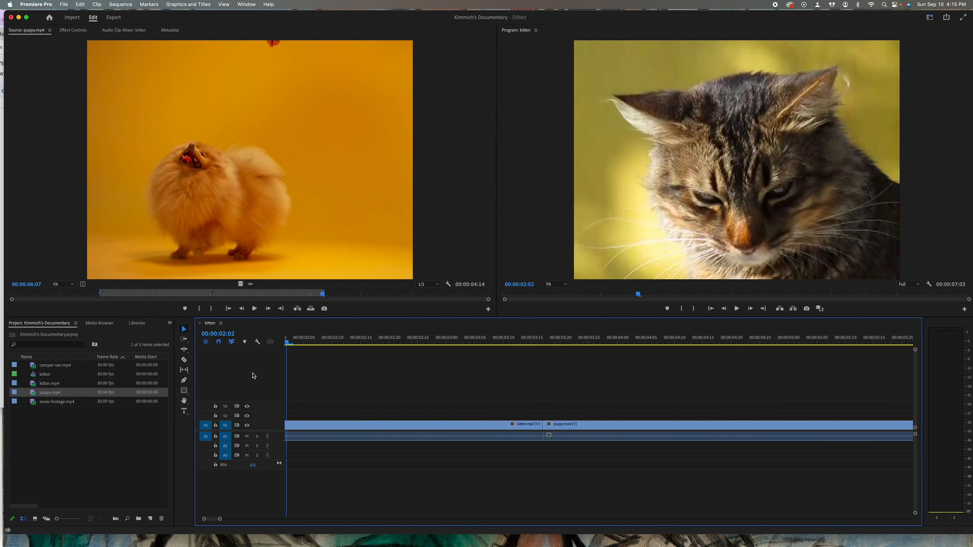
{"action": "key", "text": "minus"}
{"action": "key", "text": "minus"}
{"action": "key", "text": "minus"}
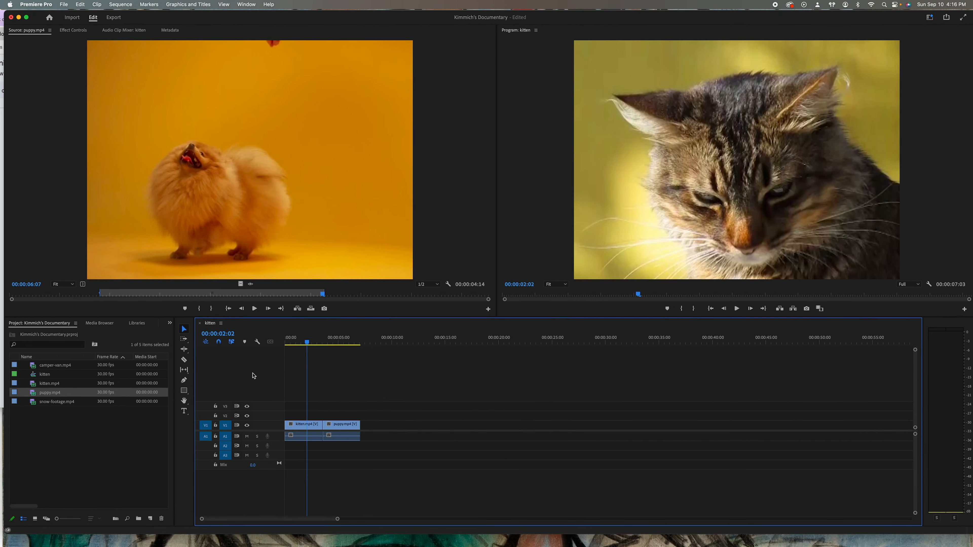
Step: Examine the sequence around the playhead at 00:00:02:02, alternating between a close view of the kitten clip and an overview of both clips
{"action": "key", "text": "equal"}
{"action": "key", "text": "equal"}
{"action": "key", "text": "equal"}
{"action": "key", "text": "equal"}
{"action": "key", "text": "equal"}
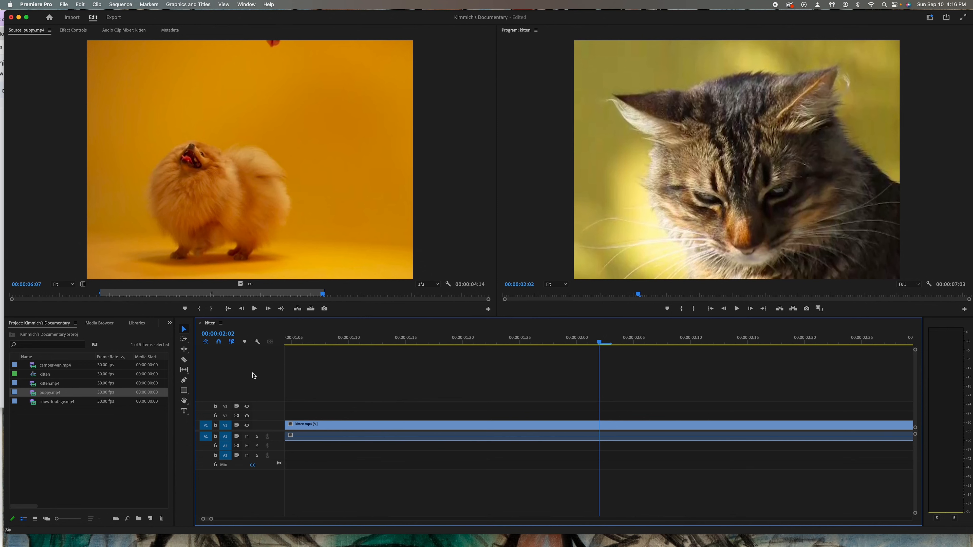
{"action": "key", "text": "minus"}
{"action": "key", "text": "minus"}
{"action": "key", "text": "minus"}
{"action": "key", "text": "equal"}
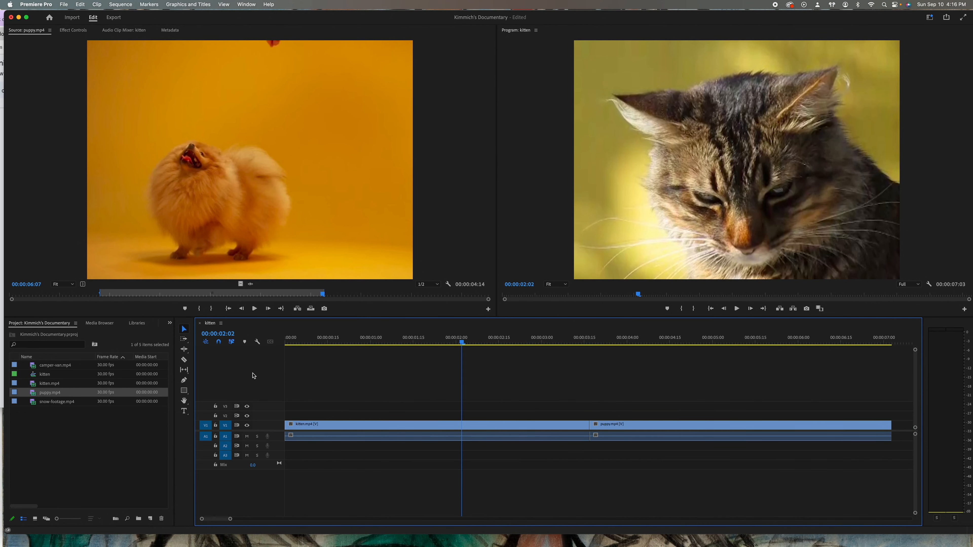
{"action": "key", "text": "equal"}
{"action": "key", "text": "equal"}
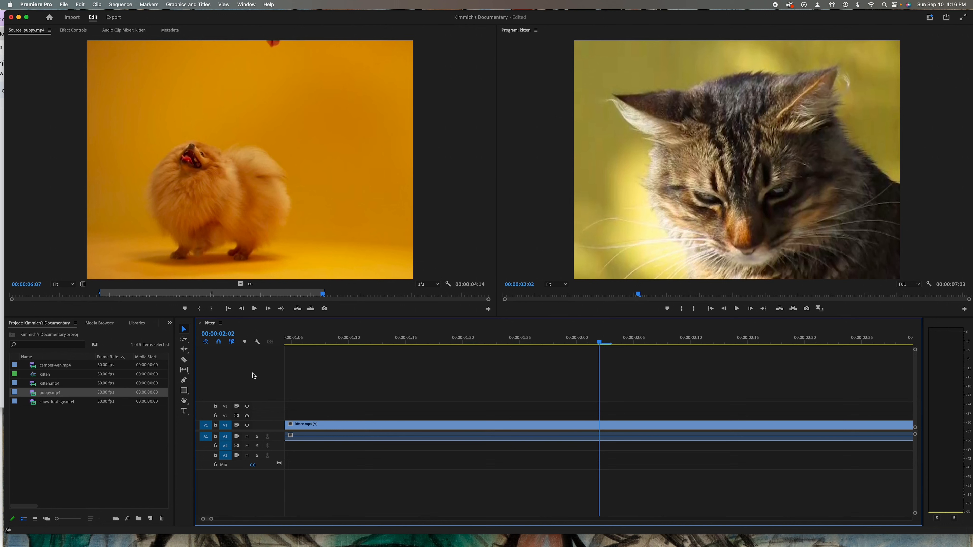
{"action": "key", "text": "minus"}
{"action": "key", "text": "minus"}
{"action": "key", "text": "minus"}
{"action": "key", "text": "minus"}
{"action": "key", "text": "minus"}
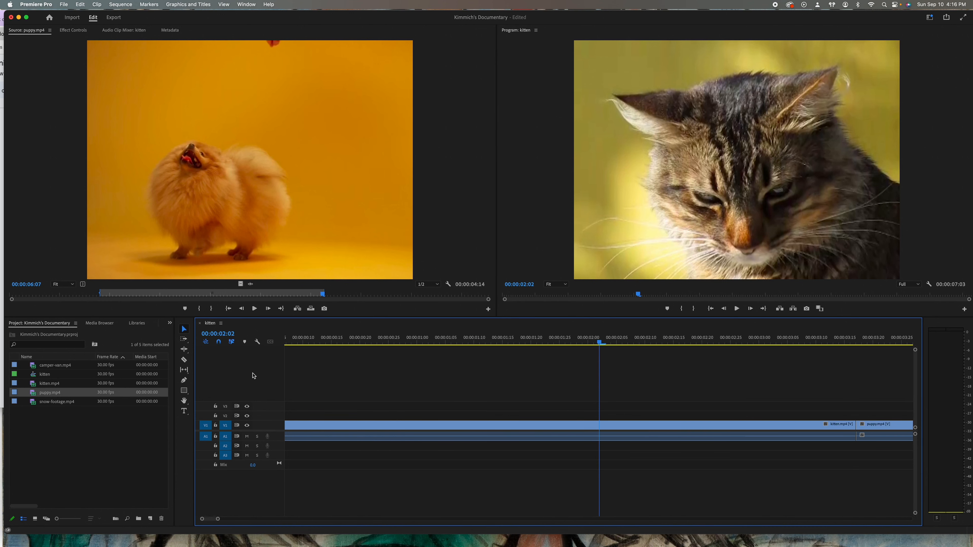
{"action": "key", "text": "minus"}
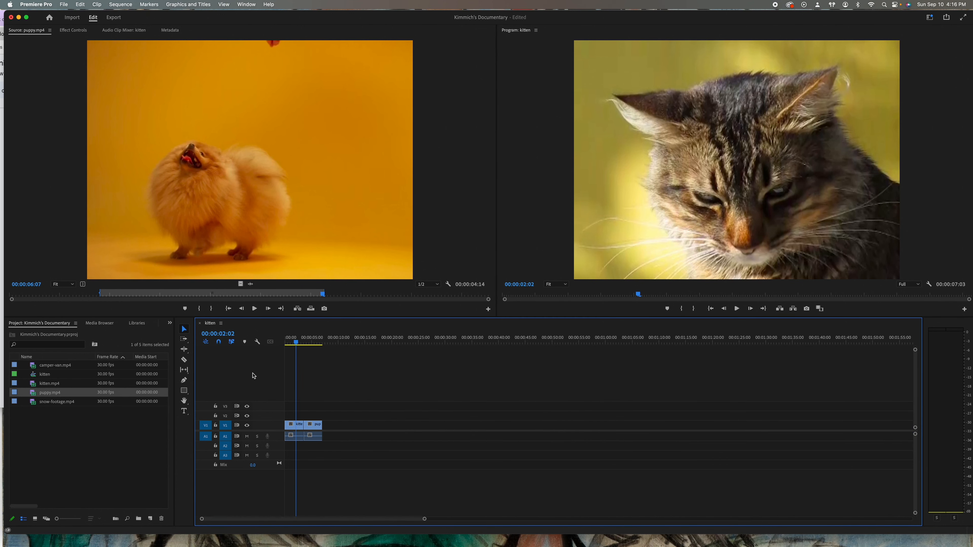
{"action": "key", "text": "equal"}
{"action": "key", "text": "equal"}
{"action": "key", "text": "equal"}
{"action": "key", "text": "equal"}
{"action": "key", "text": "equal"}
{"action": "key", "text": "equal"}
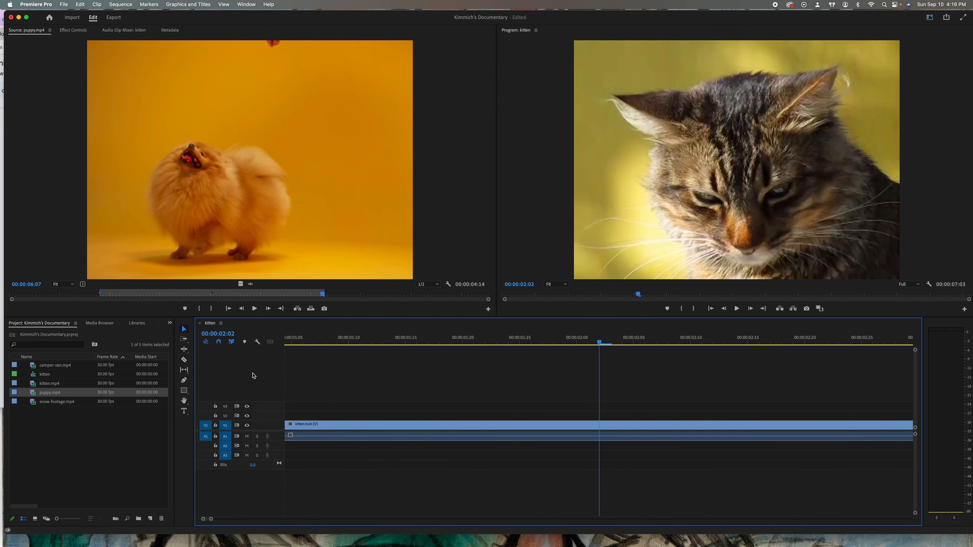
{"action": "key", "text": "minus"}
{"action": "key", "text": "minus"}
{"action": "key", "text": "minus"}
{"action": "key", "text": "minus"}
{"action": "key", "text": "minus"}
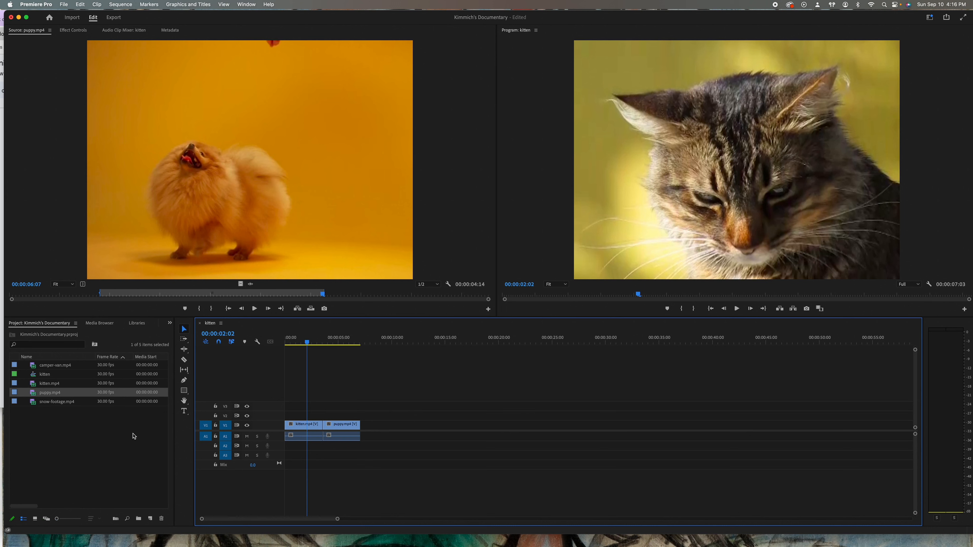
{"action": "mouse_move", "coordinate": [575, 546]}
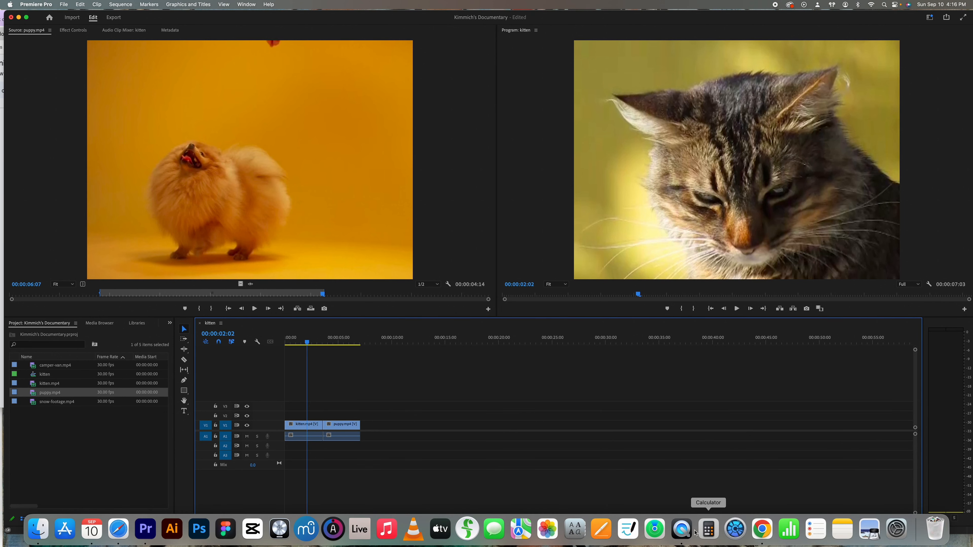